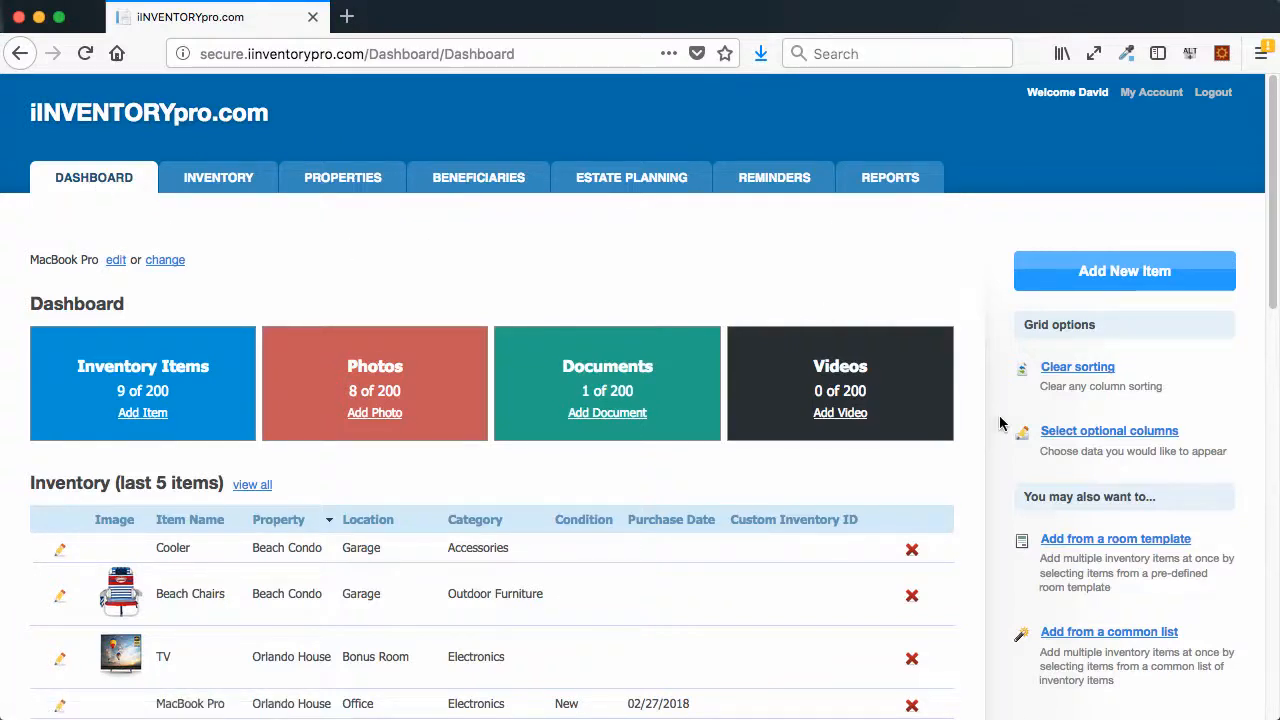
- Open the MacBook Pro's photos page from the list of inventory items needing photos
scroll(1000, 423, down, 2)
scroll(1000, 423, down, 2)
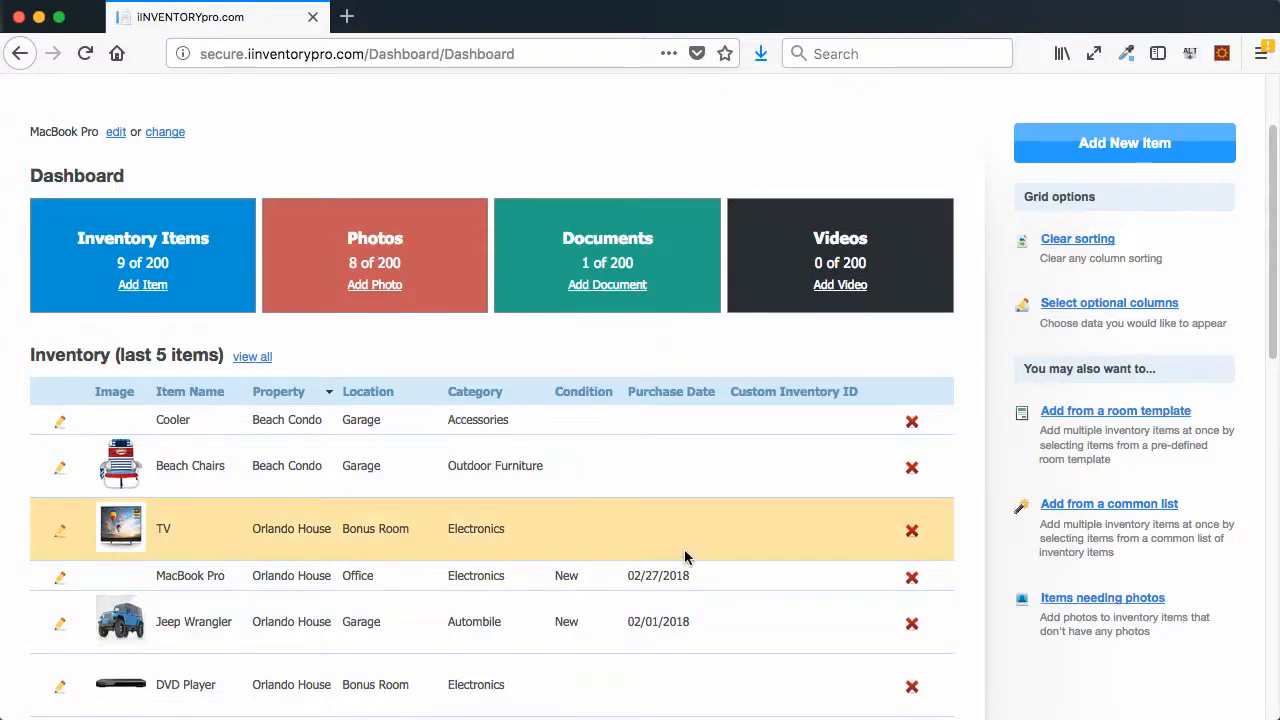
mouse_move(141, 458)
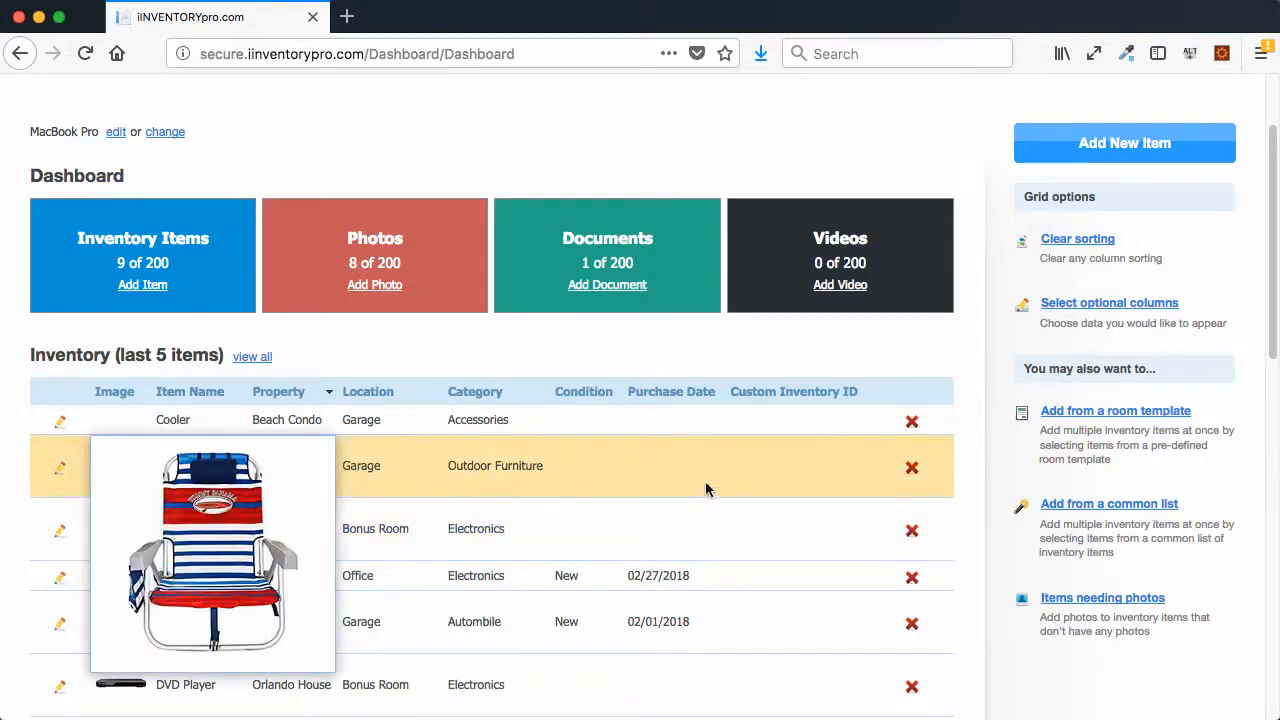
scroll(645, 470, down, 1)
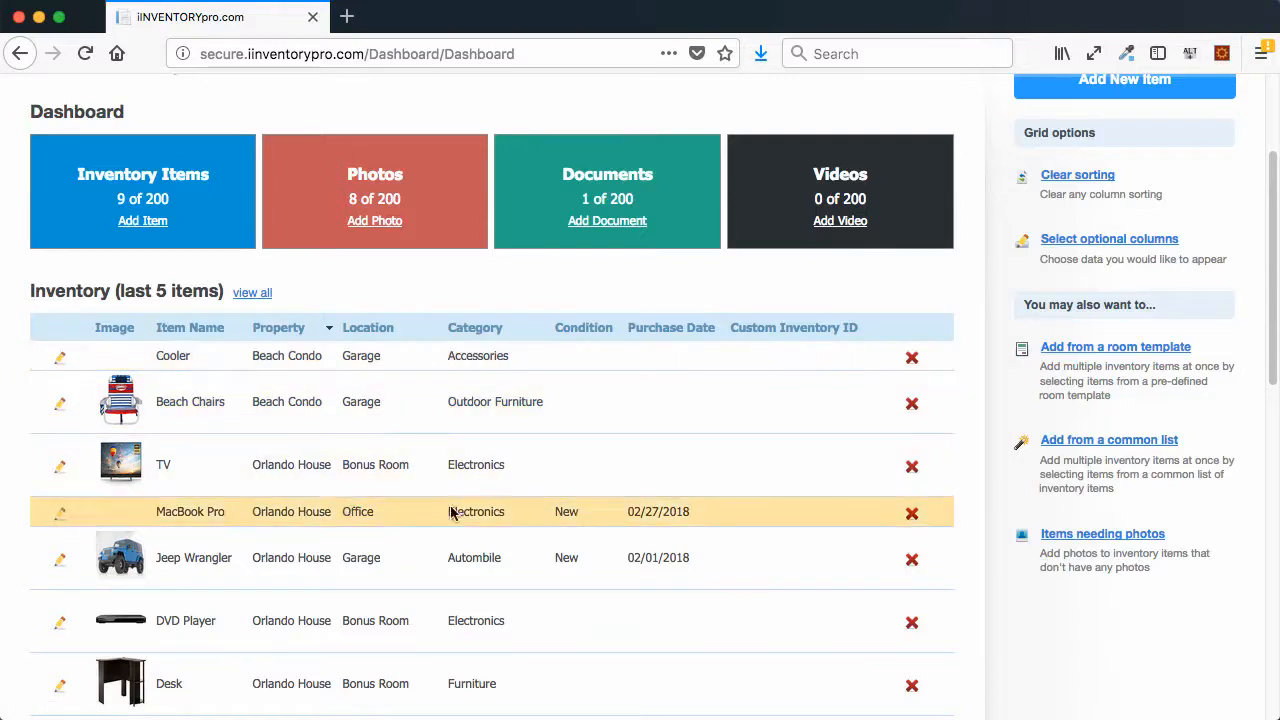
scroll(599, 502, down, 3)
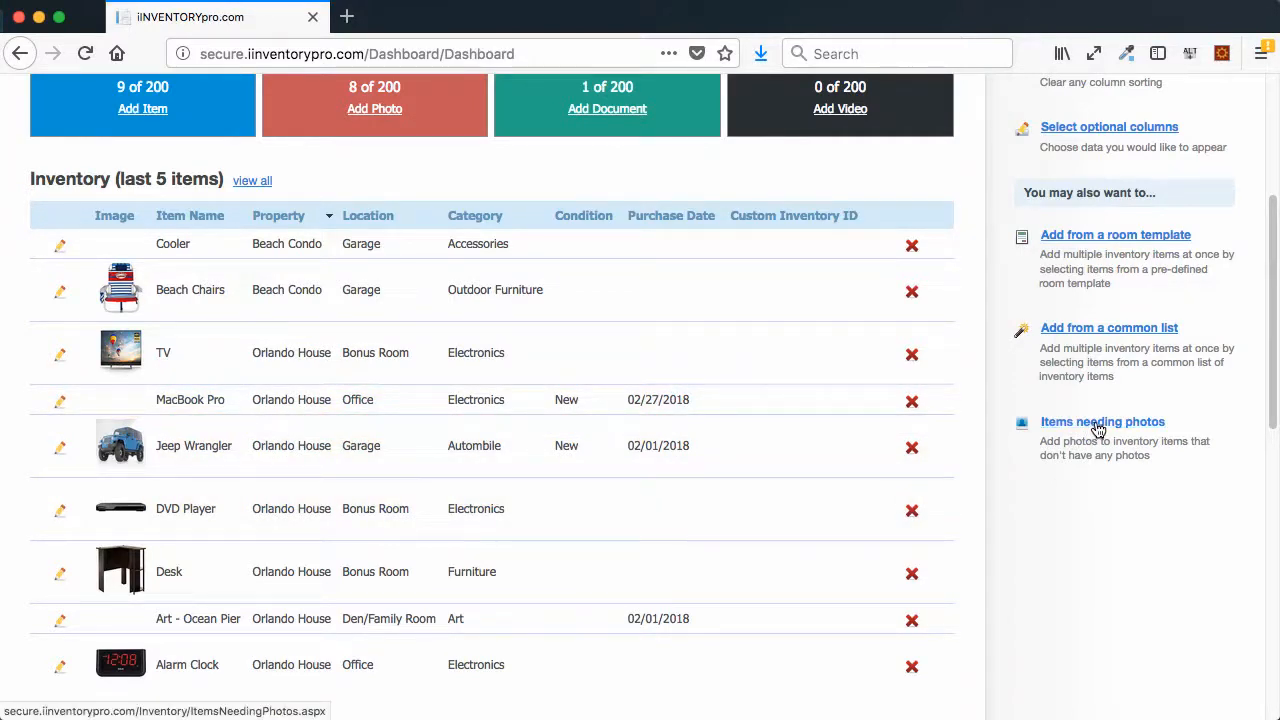
click(1098, 428)
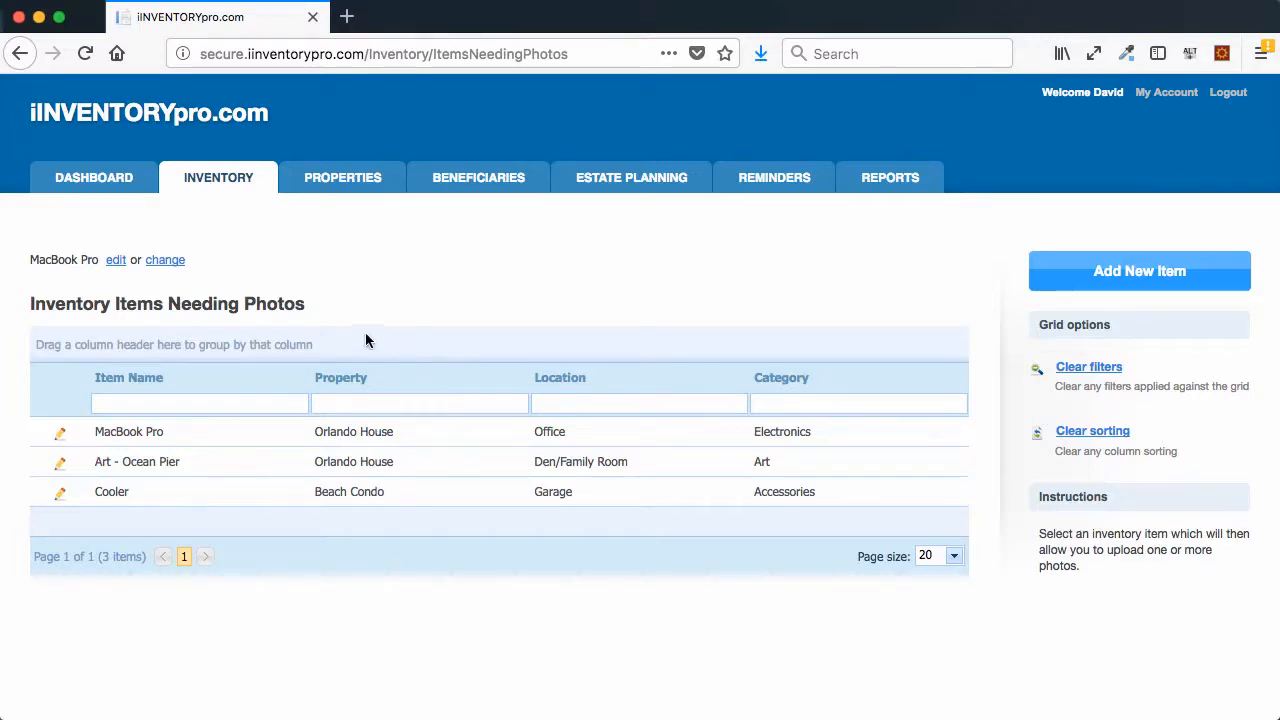
click(58, 433)
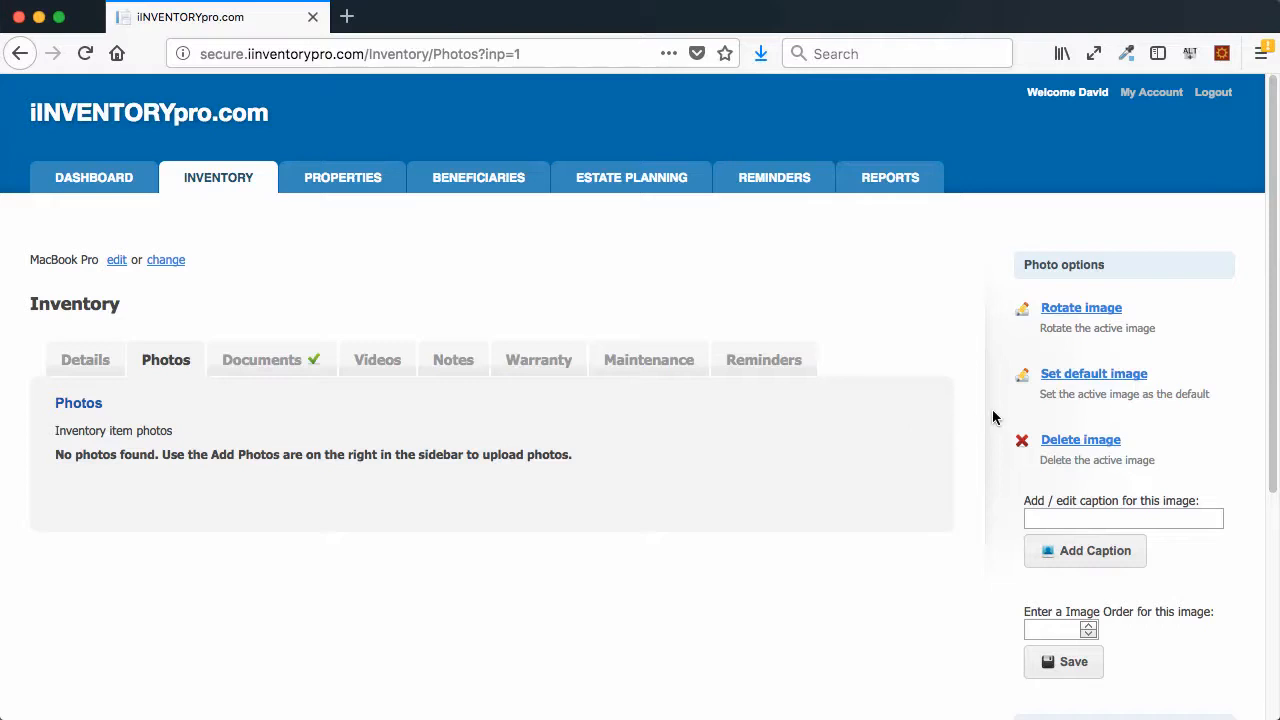
- Switch to the Finder window, move it clear of the page's Add photos area, and open the Inventory Images folder
scroll(1166, 570, down, 3)
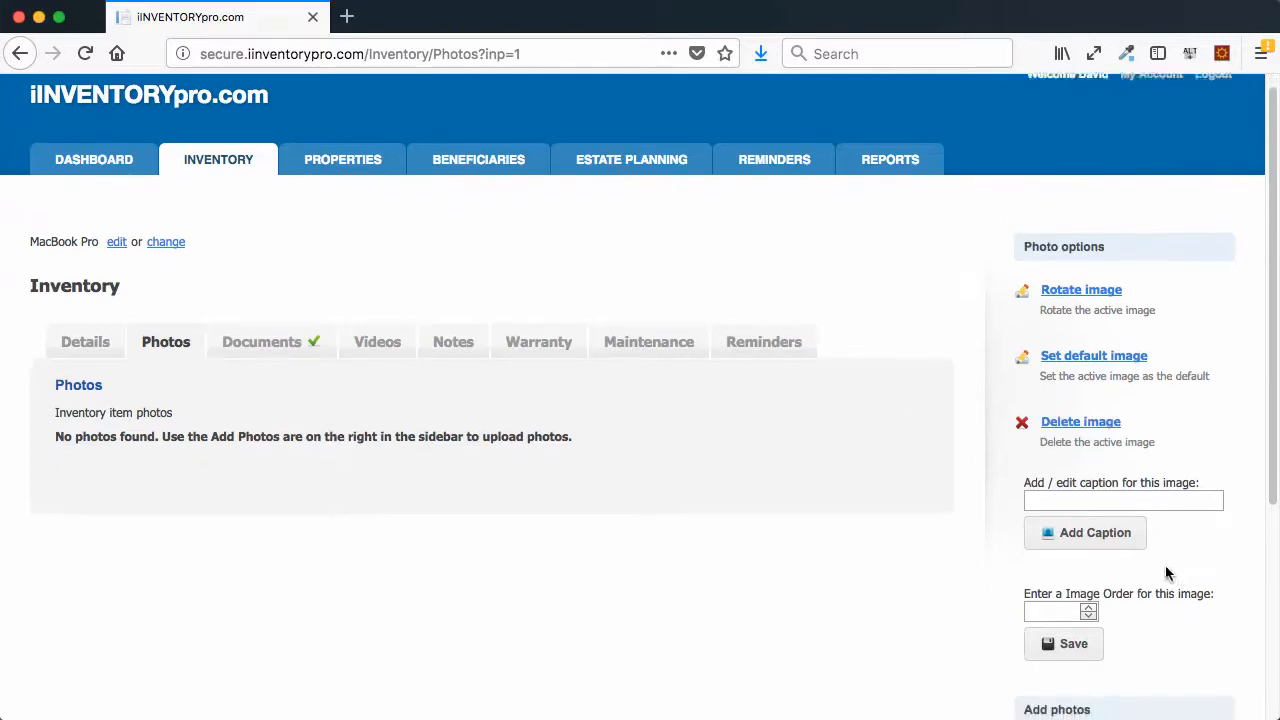
scroll(1166, 572, down, 2)
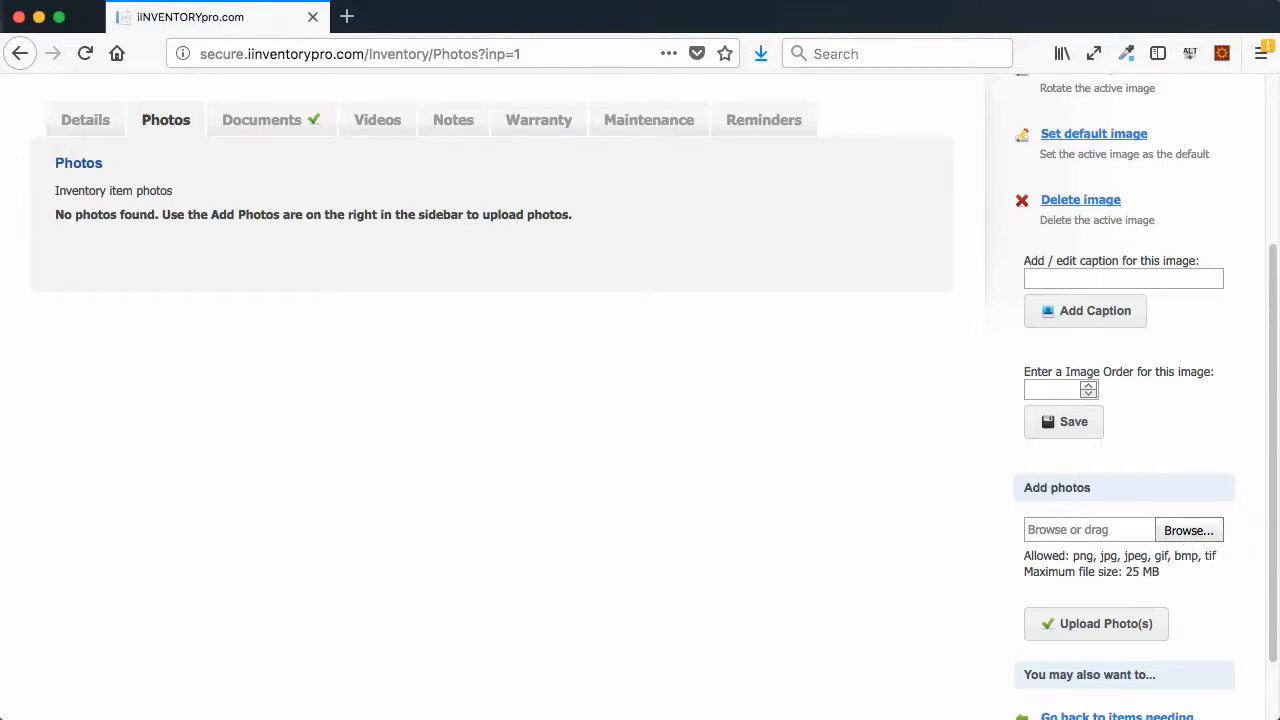
key(super+Tab)
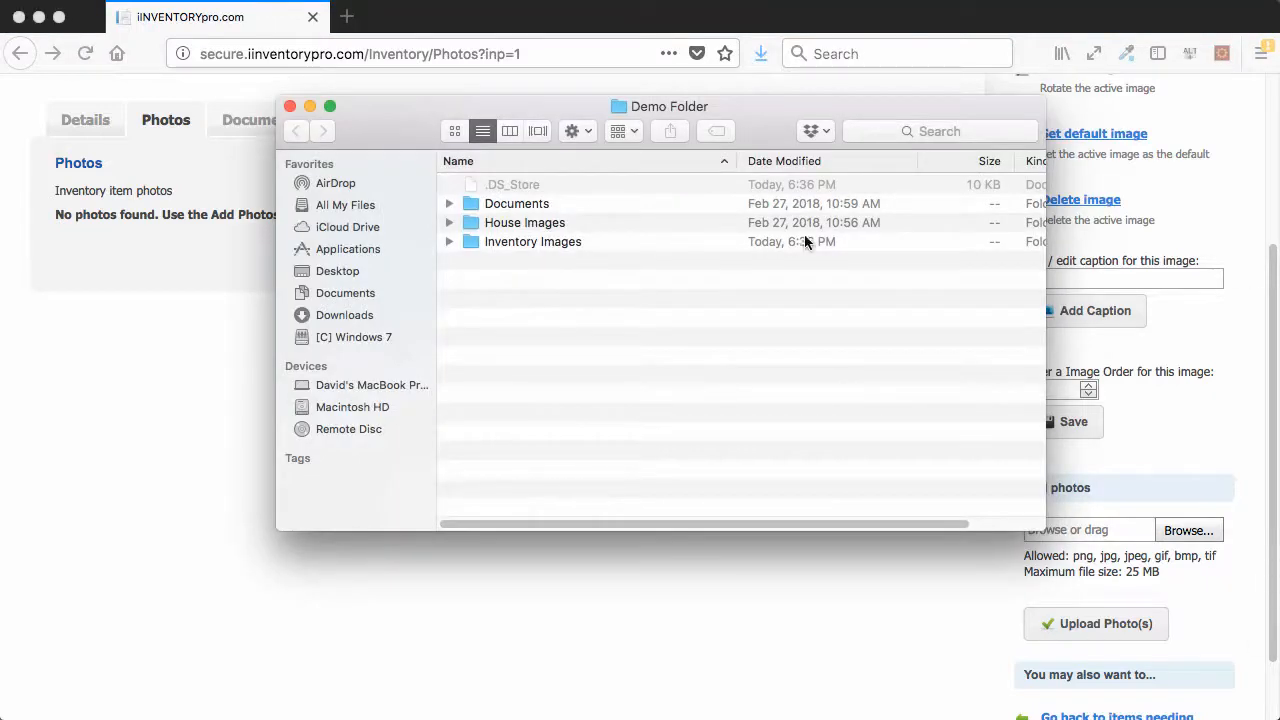
drag(757, 120, 562, 240)
drag(83, 219, 146, 331)
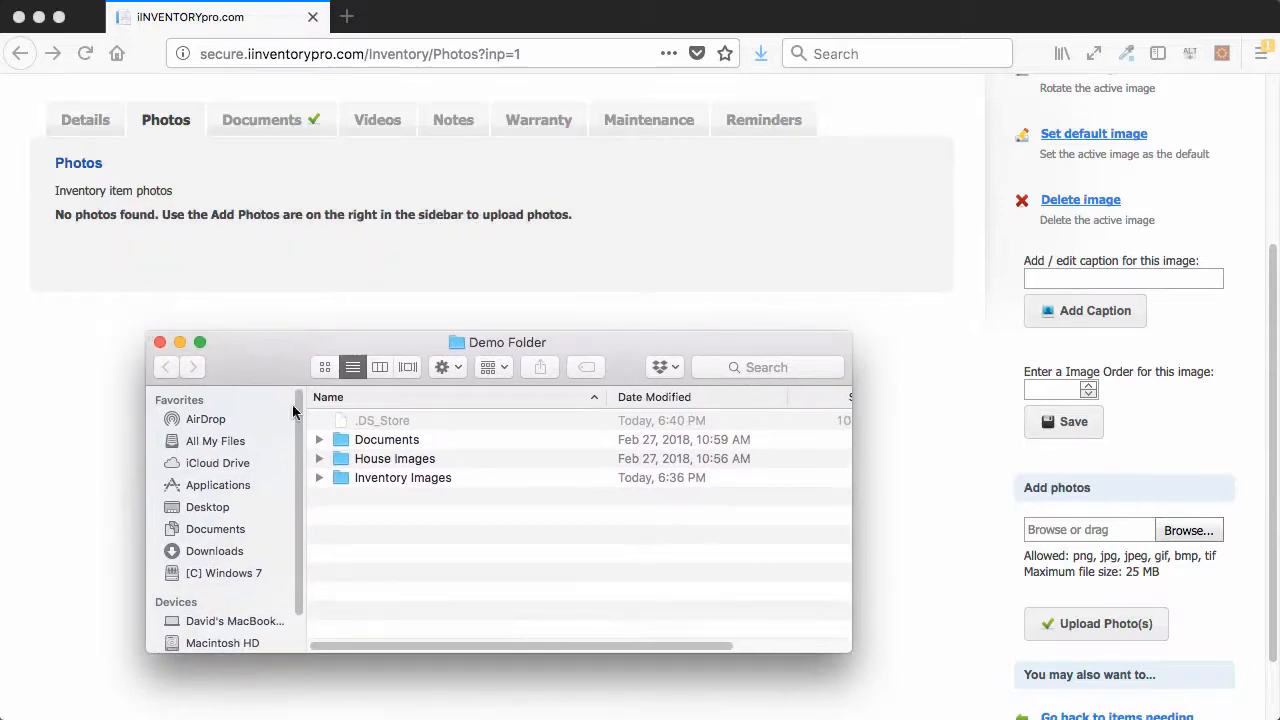
double_click(383, 481)
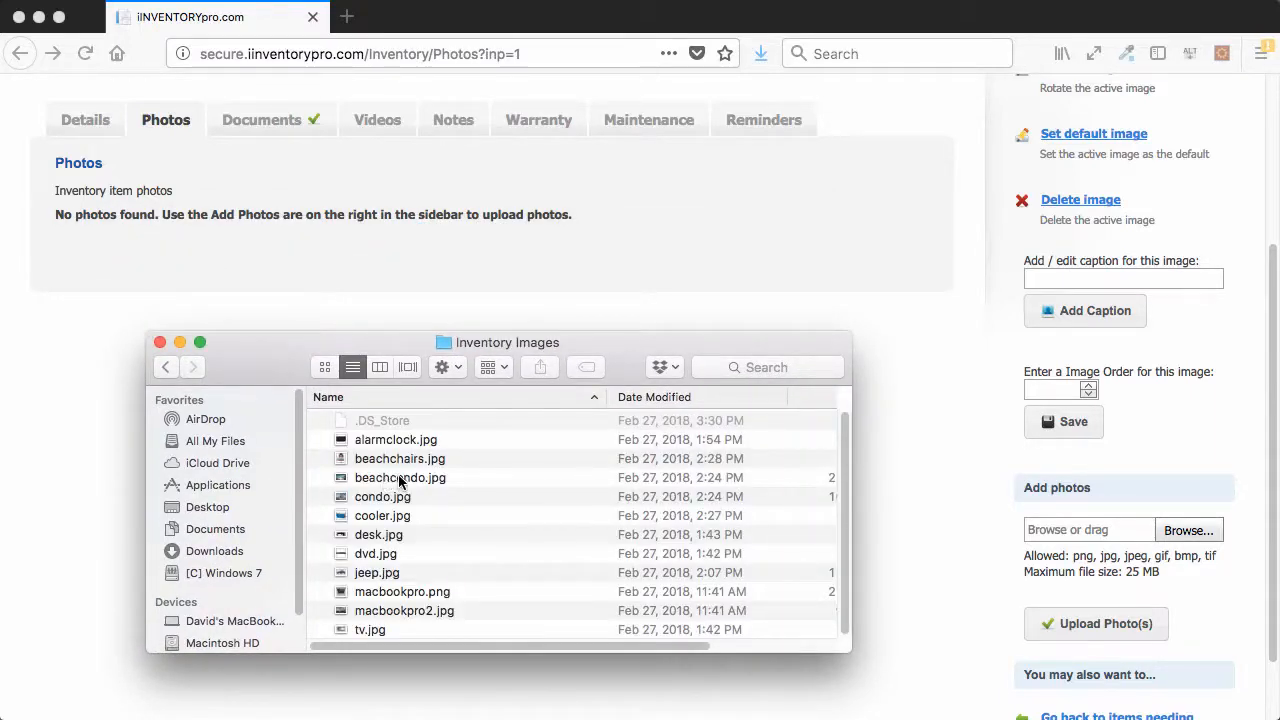
- Upload macbookpro.png and macbookpro2.jpg from the Inventory Images folder as photos of the MacBook Pro item
click(420, 592)
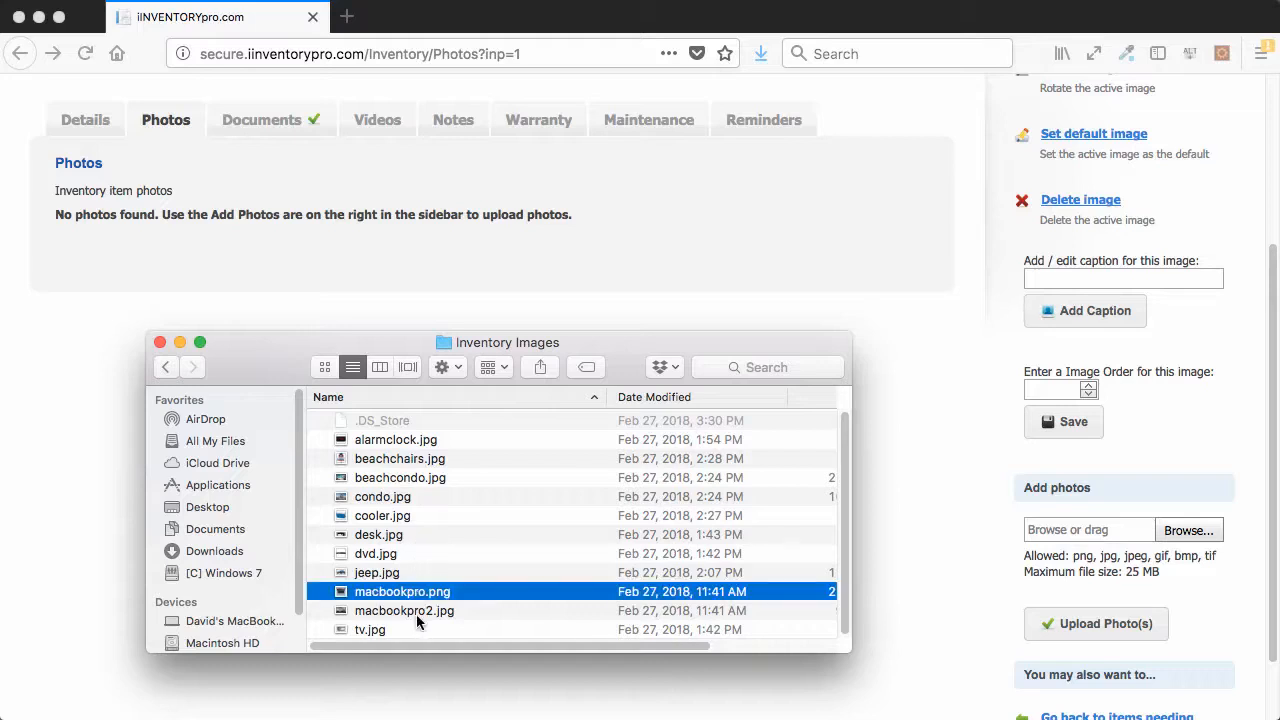
shift+click(416, 610)
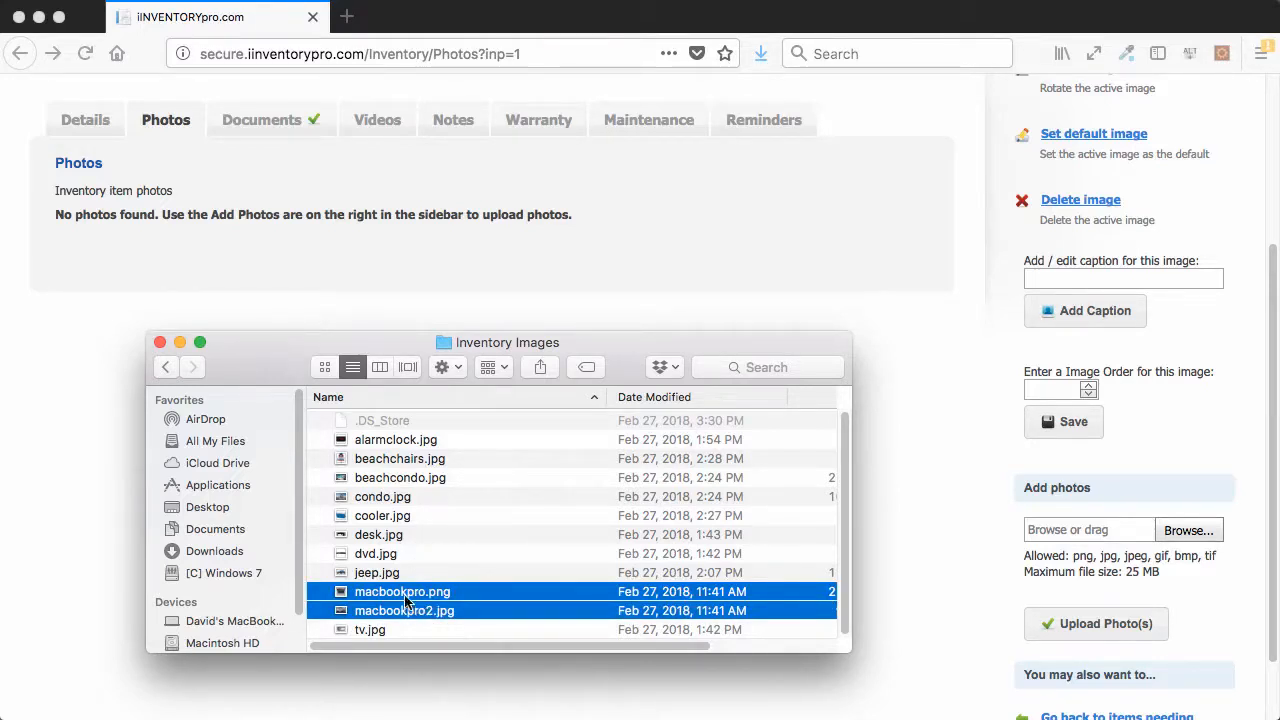
drag(407, 613, 1055, 541)
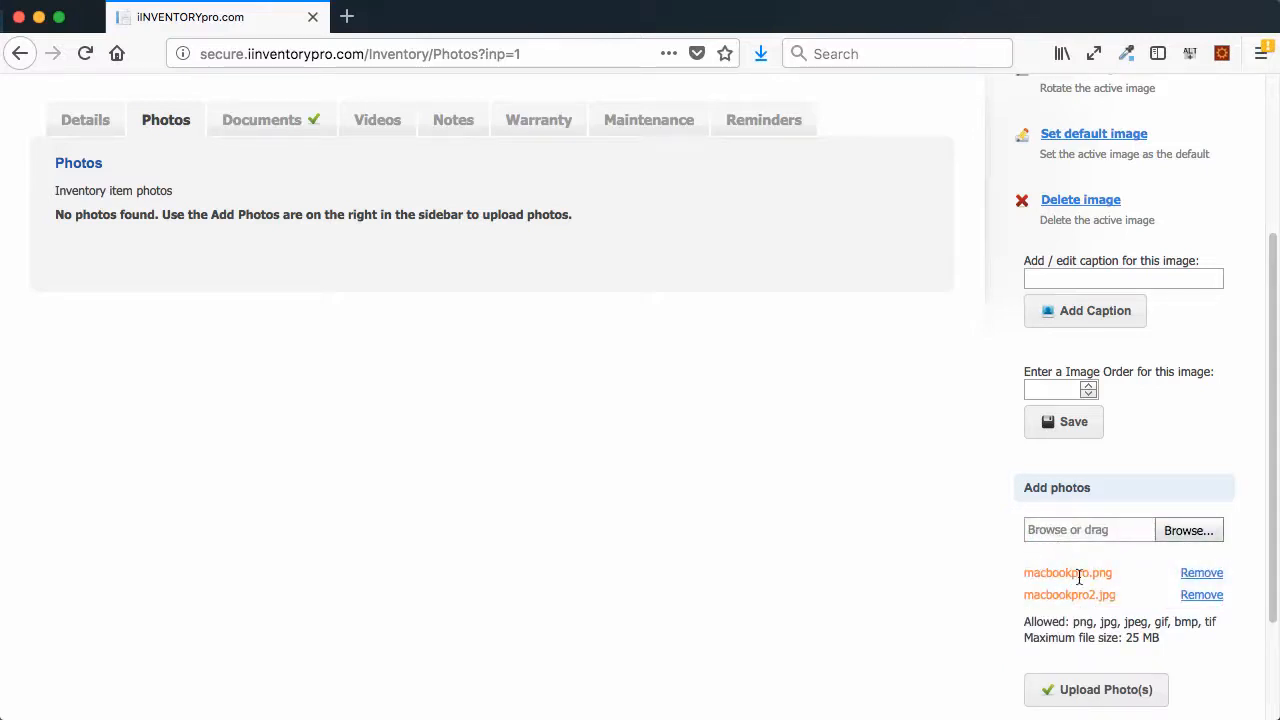
click(1086, 690)
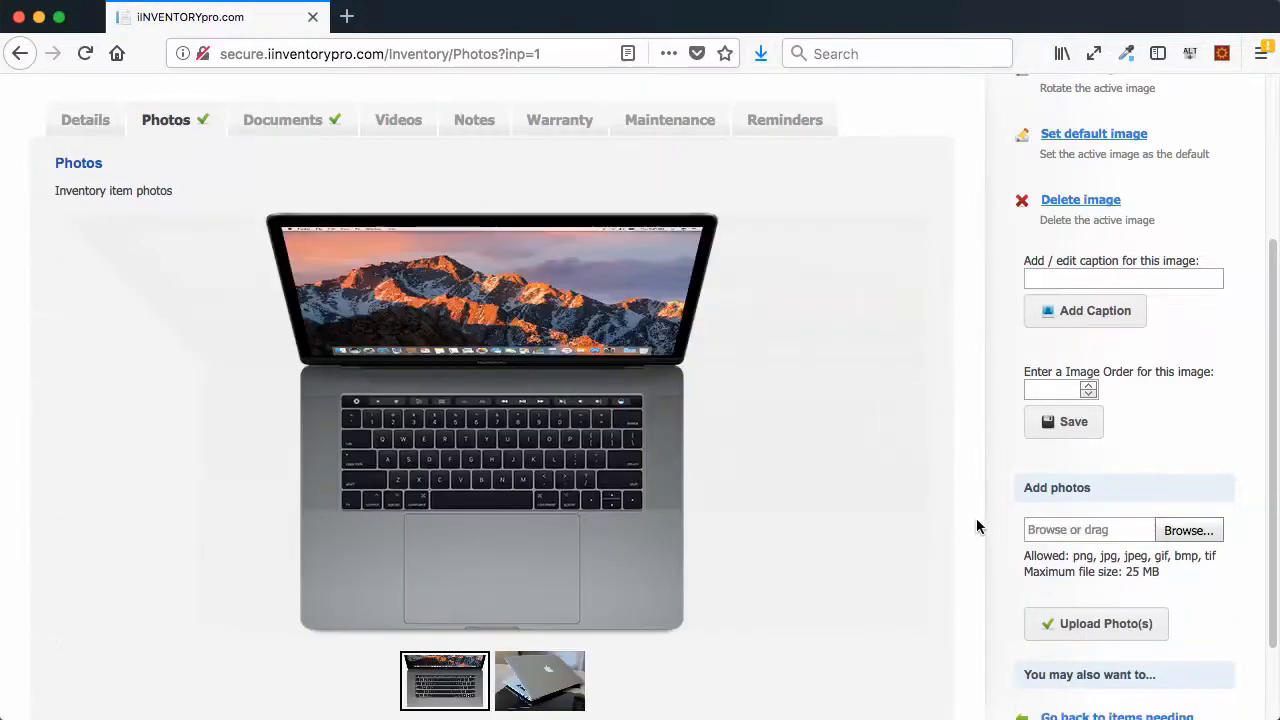
- View the MacBook Pro's second photo and preview the item's enlarged image in the dashboard's inventory list
mouse_move(738, 465)
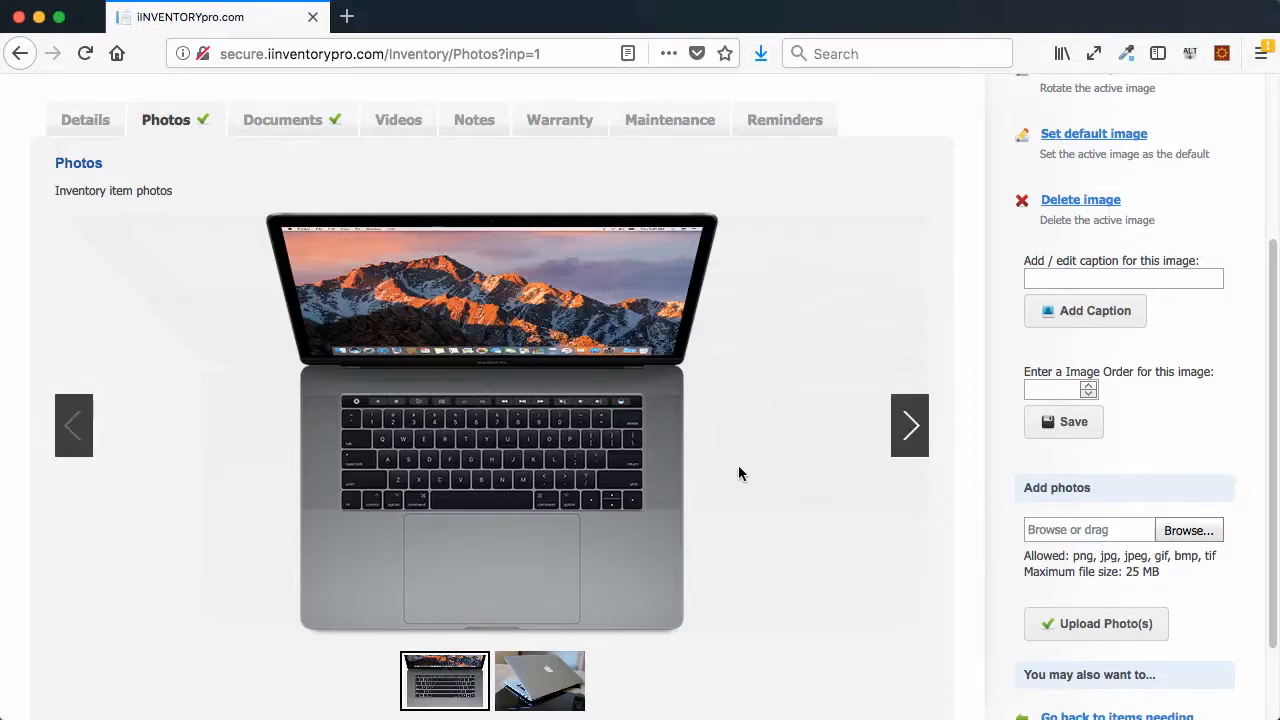
click(910, 427)
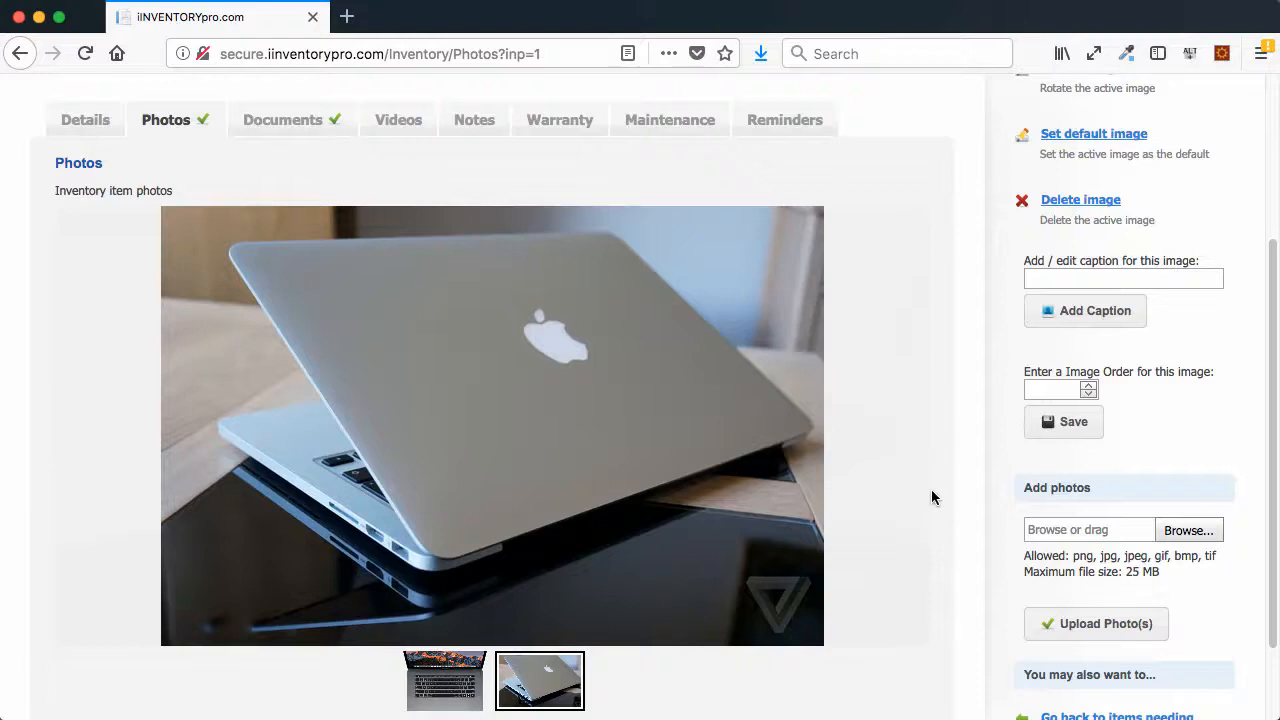
scroll(931, 494, up, 3)
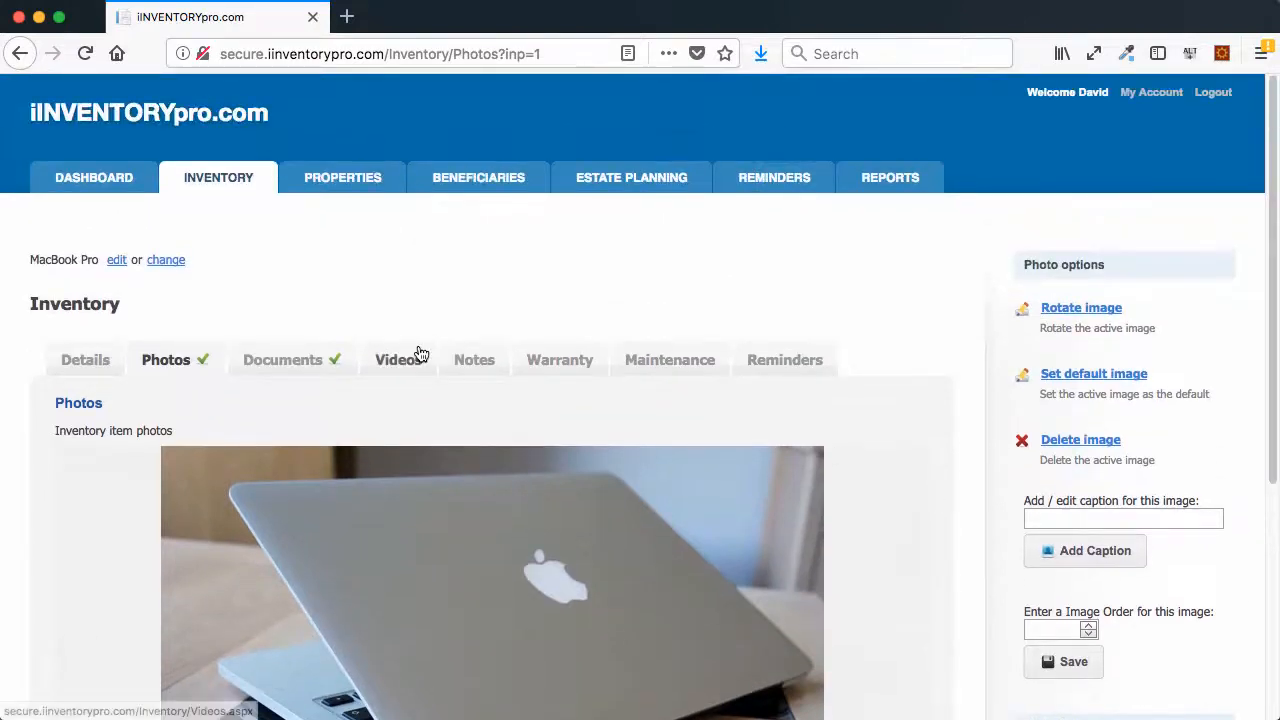
click(111, 189)
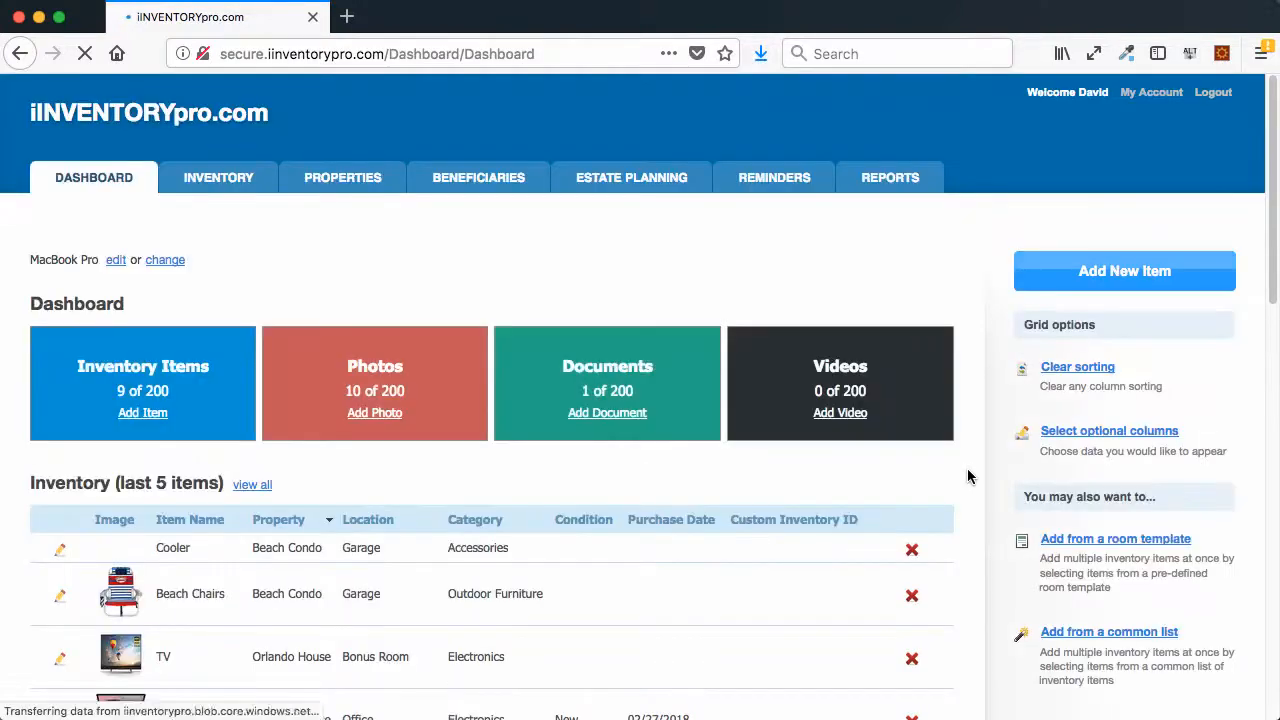
scroll(967, 476, down, 2)
scroll(967, 476, down, 3)
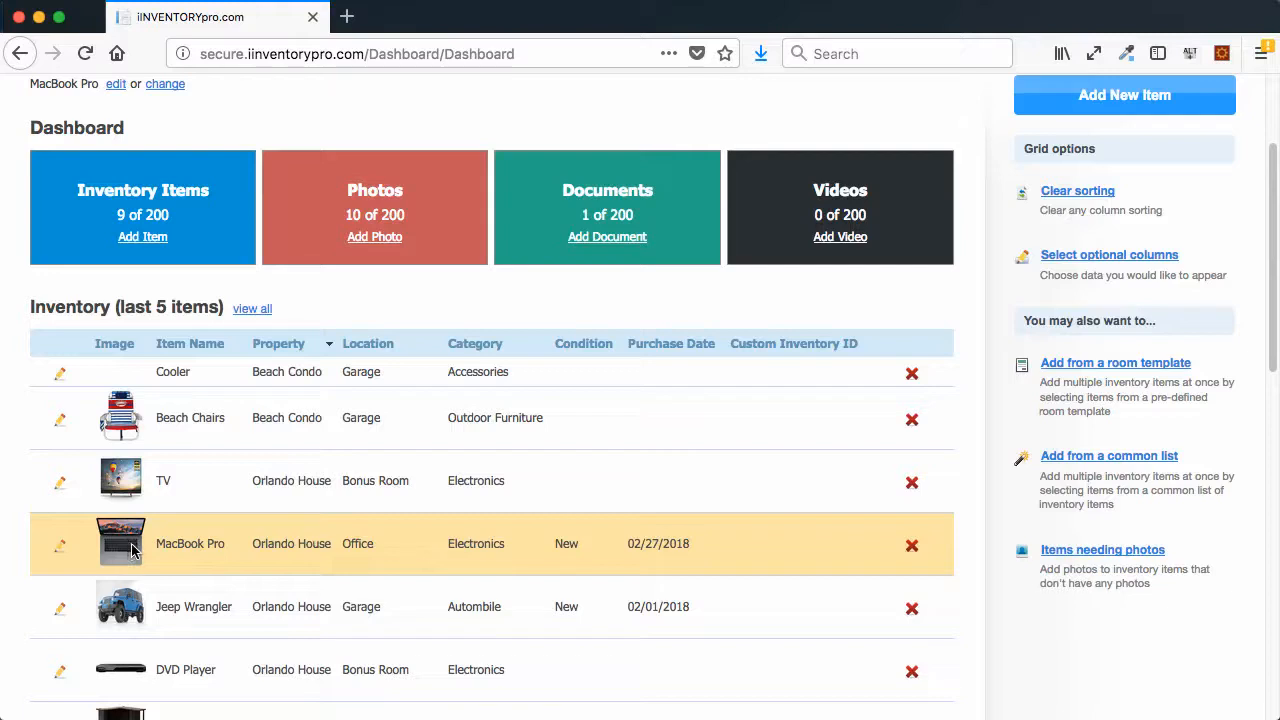
mouse_move(146, 551)
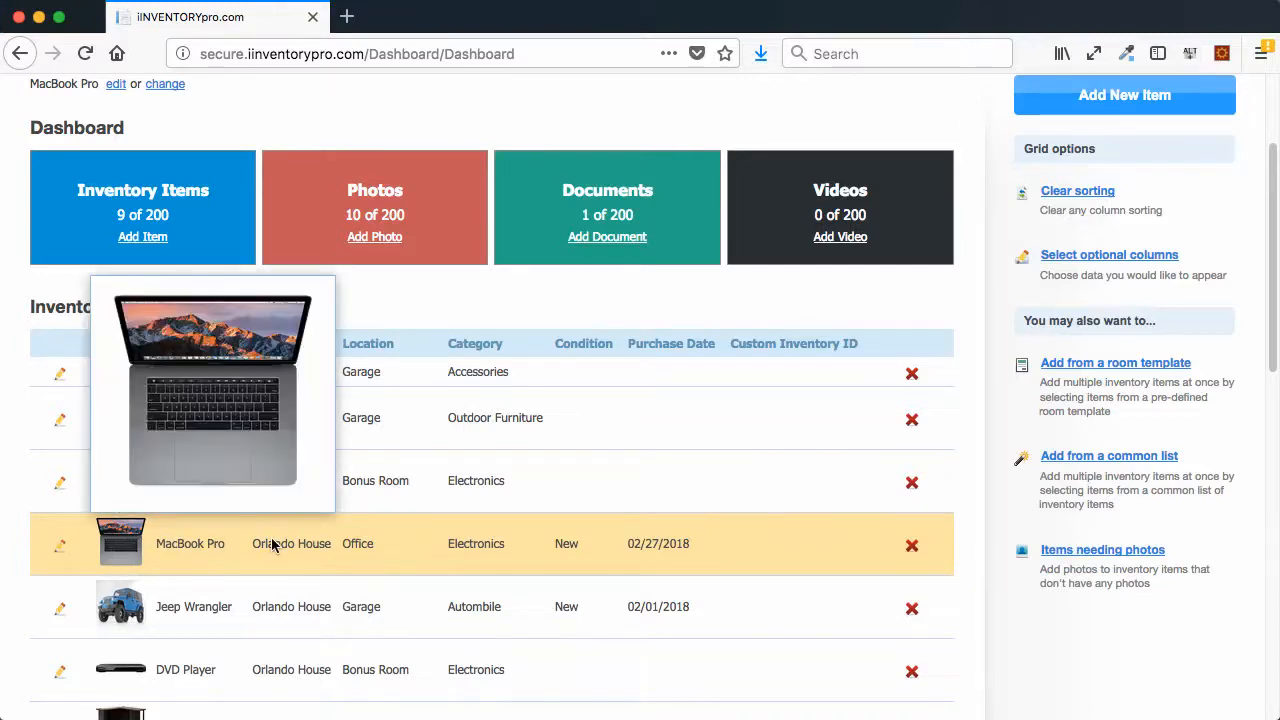
- Open the Cooler's photos page from the items needing photos and bring up the Inventory Images folder in Finder
click(1086, 552)
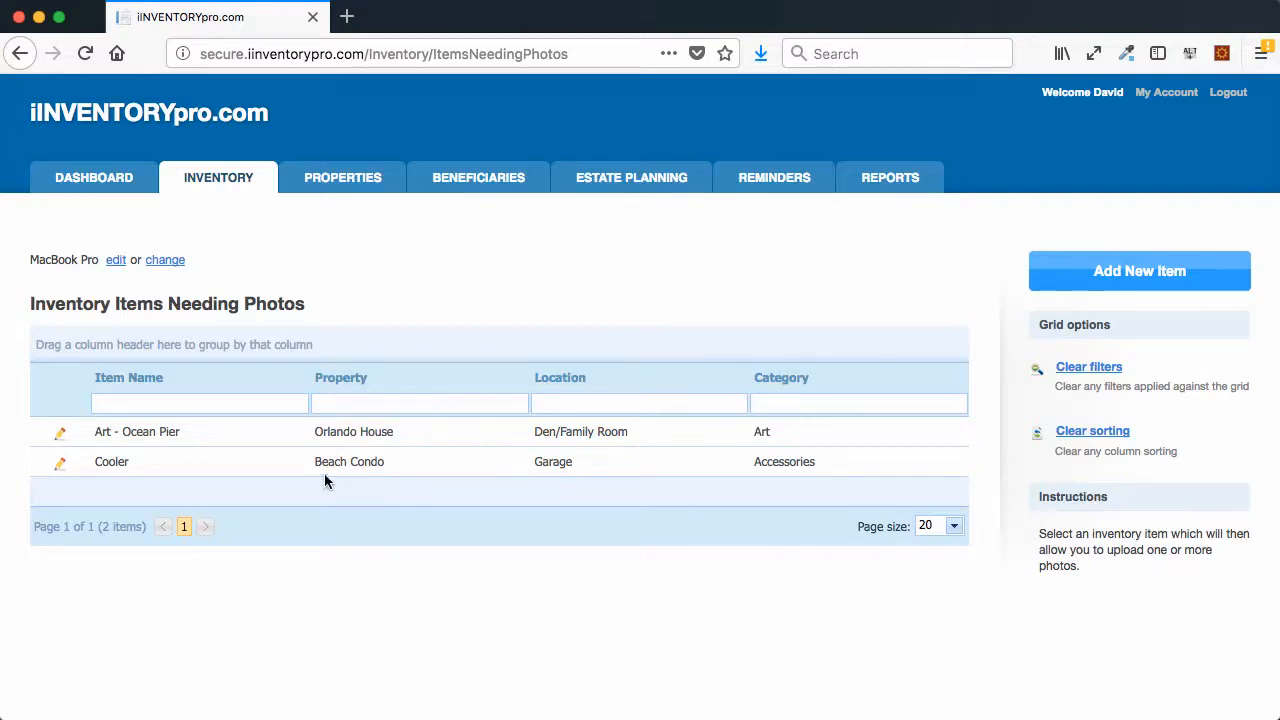
click(60, 466)
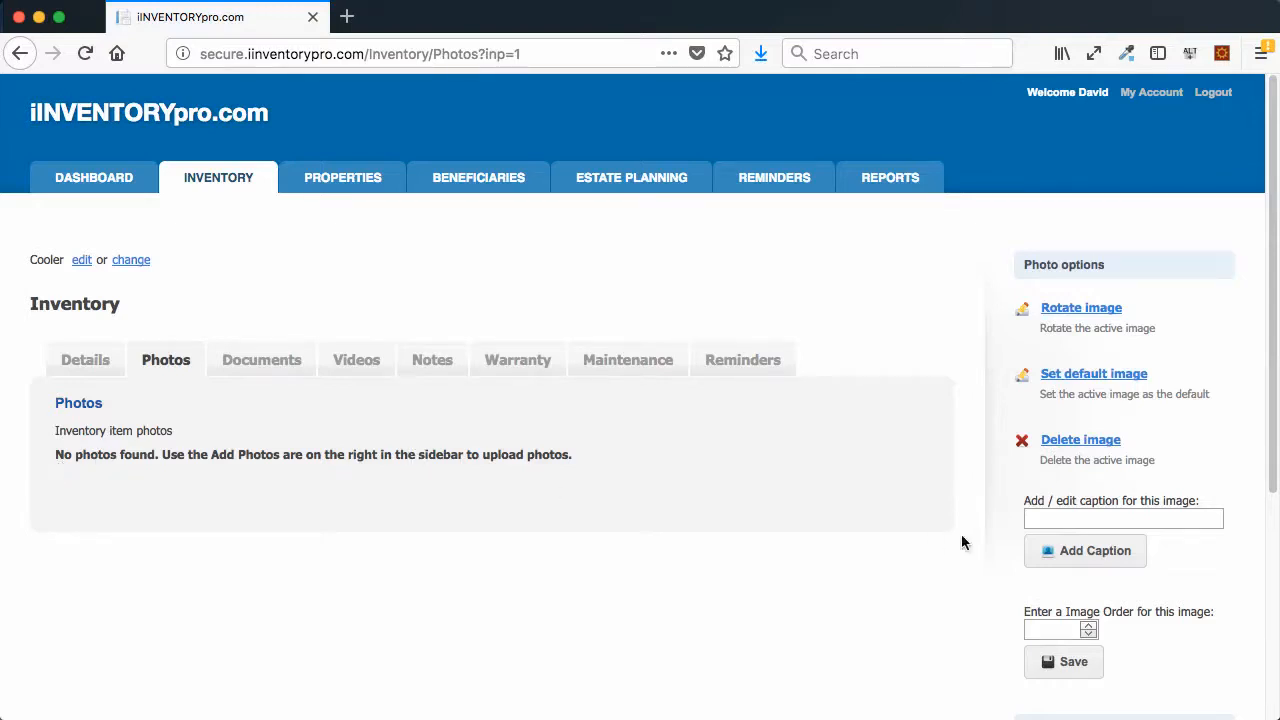
key(super+Tab)
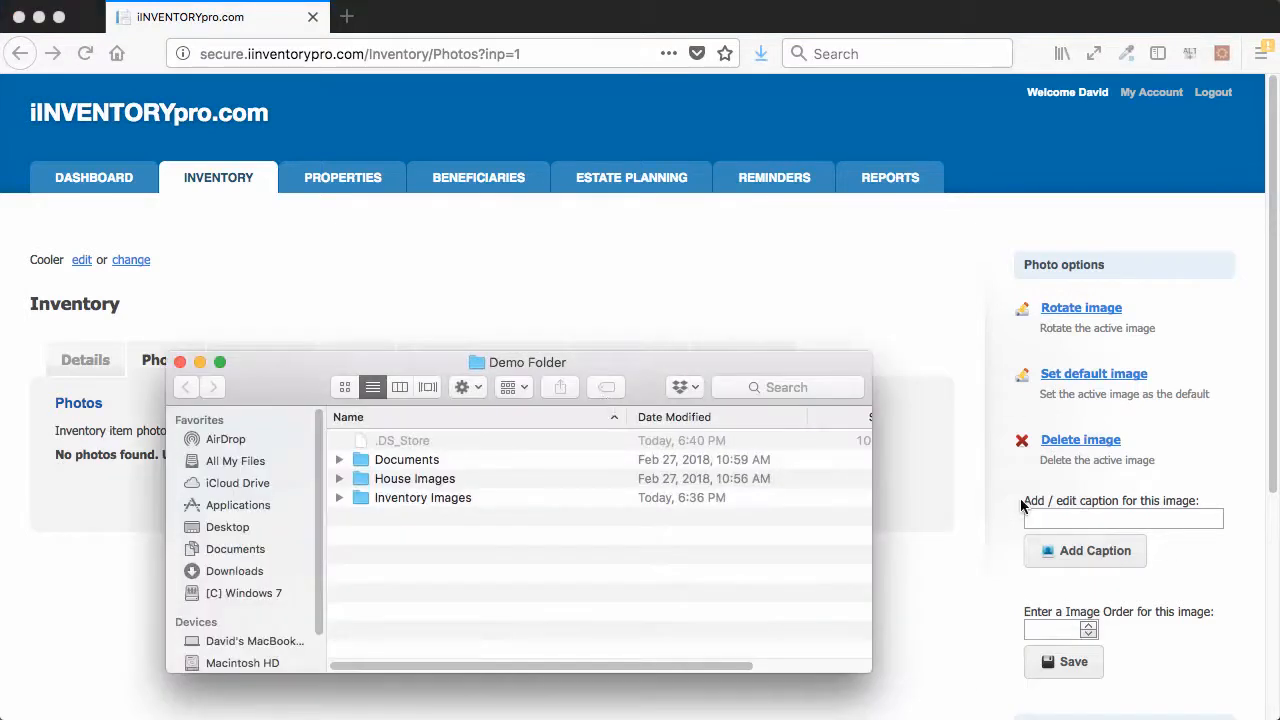
double_click(427, 496)
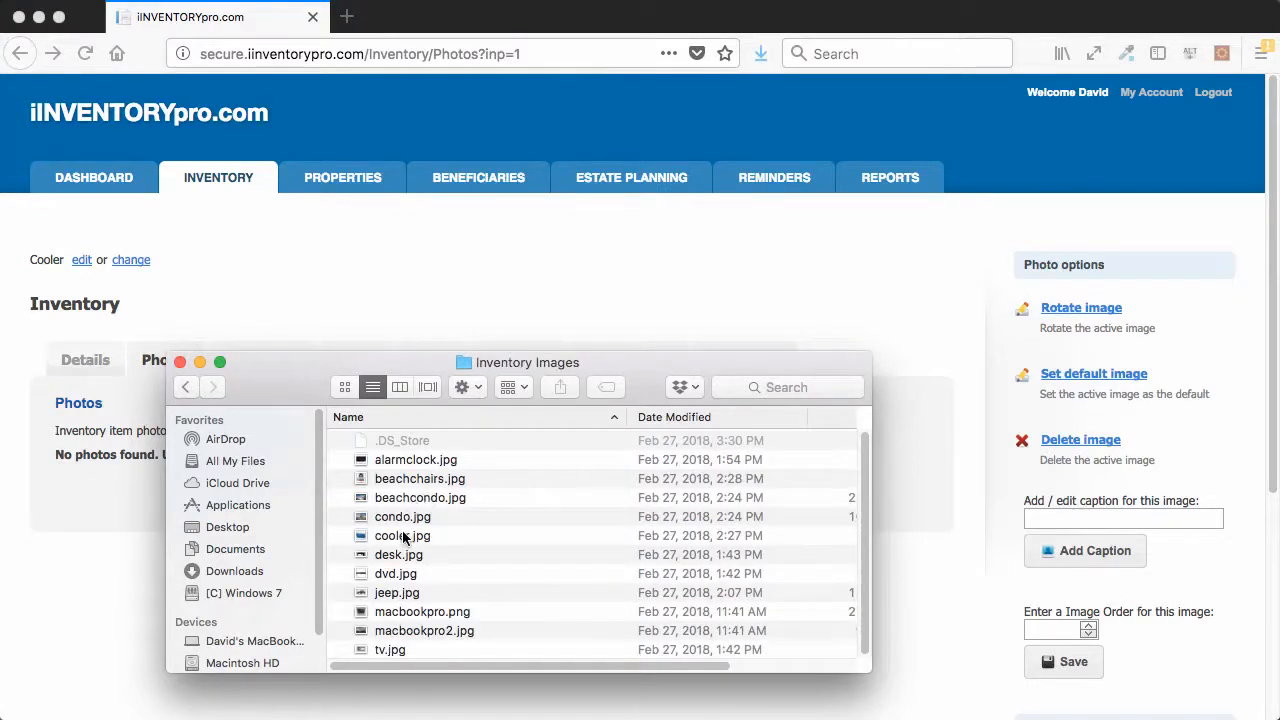
- Upload cooler.jpg from the Inventory Images folder as the Cooler's photo and view it on the item's page
click(402, 537)
drag(402, 537, 1072, 525)
scroll(1011, 590, down, 5)
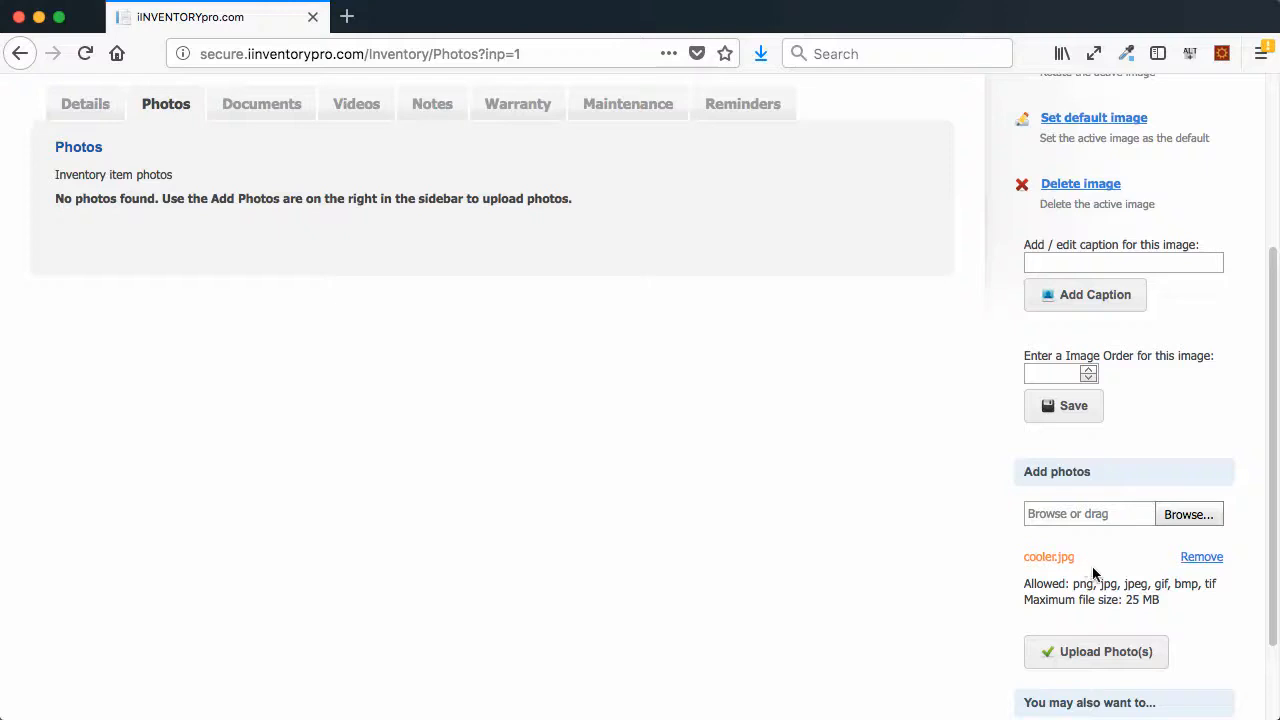
click(1103, 651)
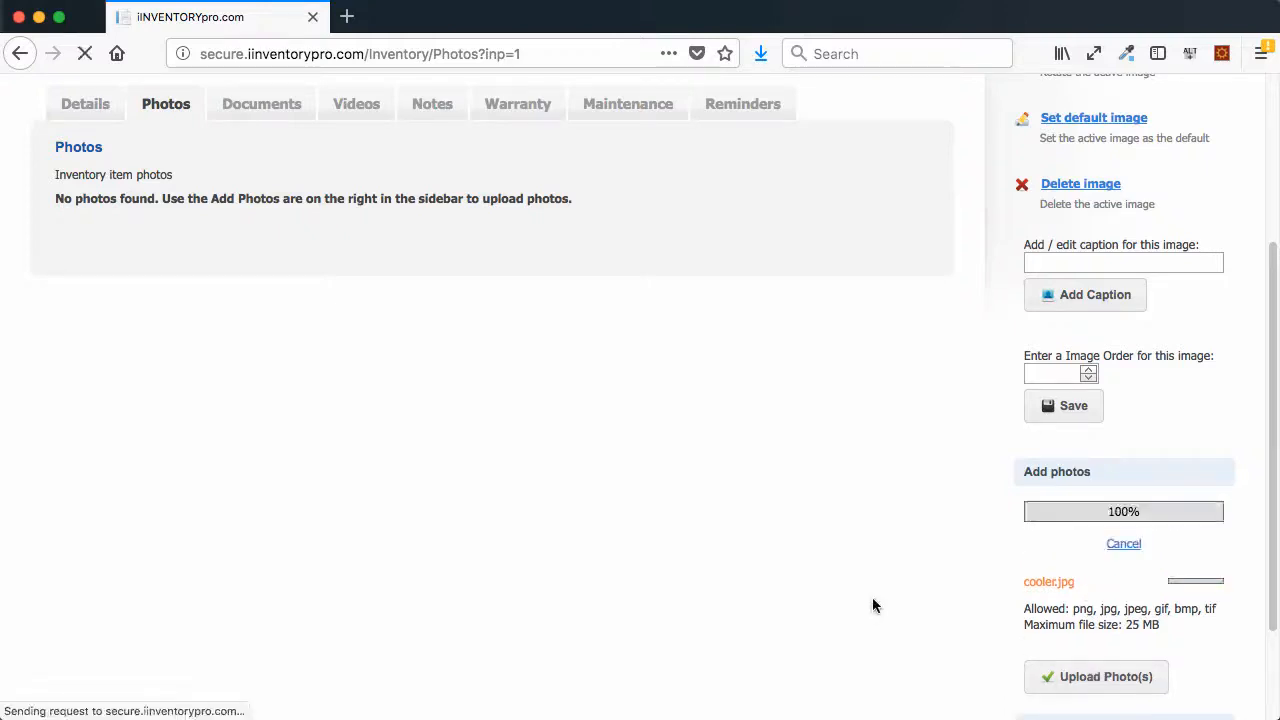
scroll(872, 605, up, 5)
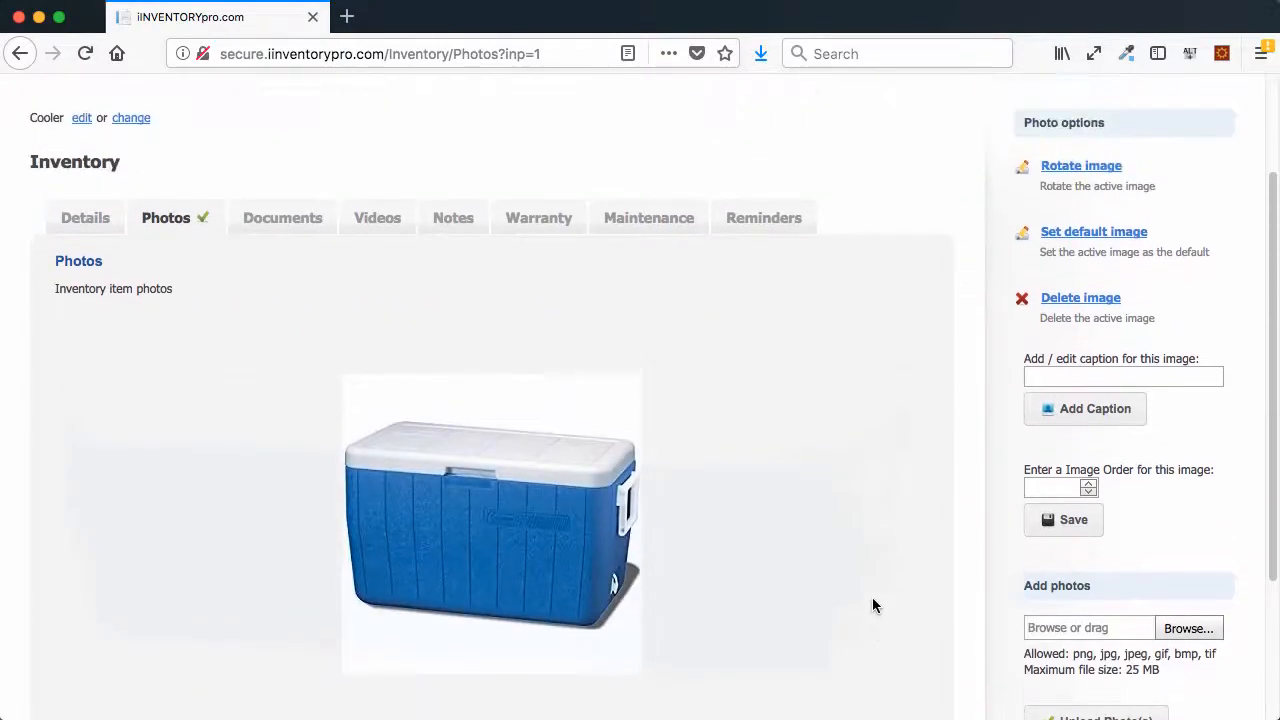
scroll(872, 605, down, 2)
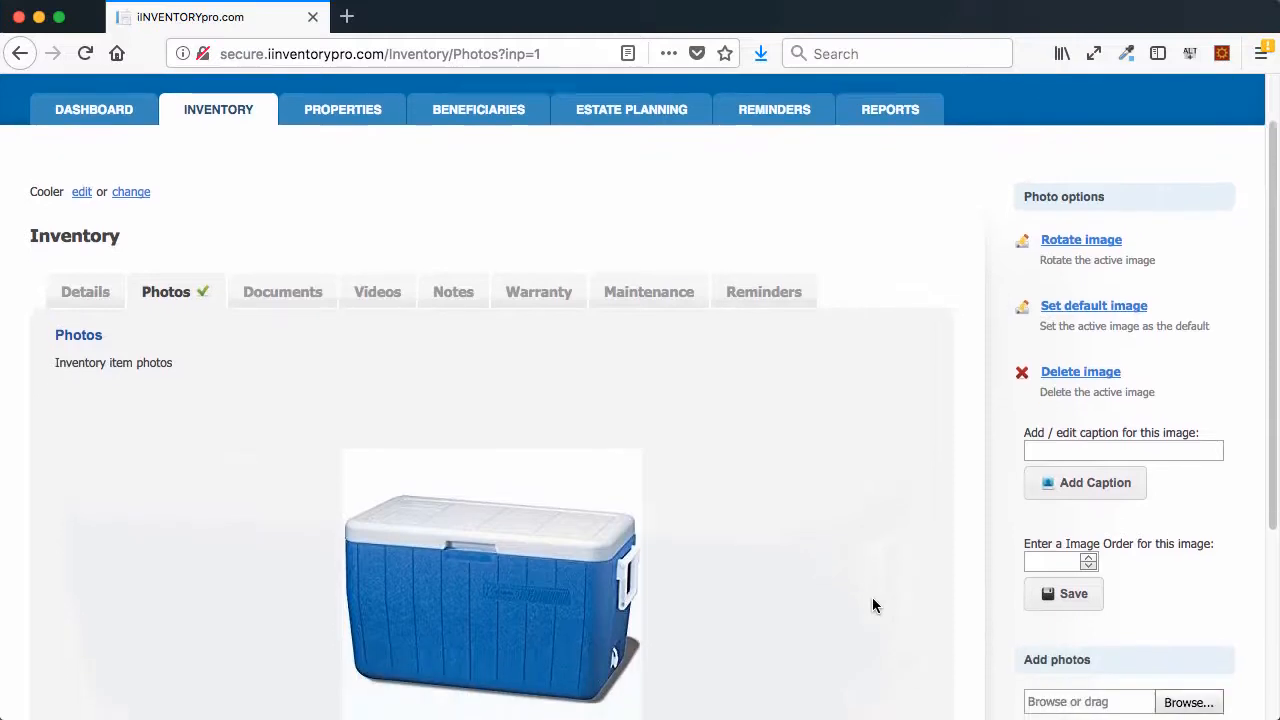